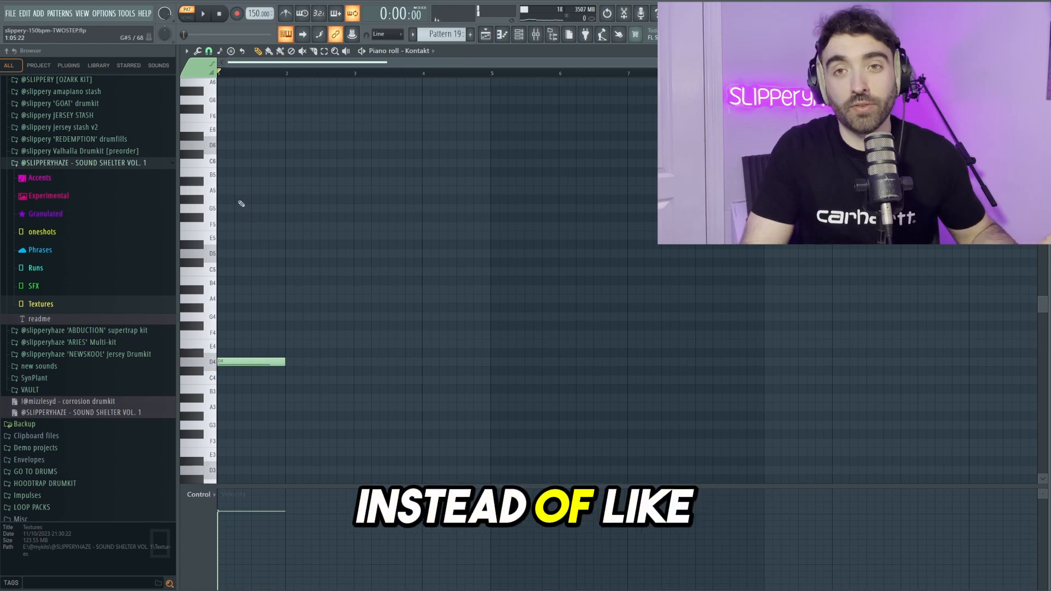
Delete F4 and A4 from the bar 1 chord, leaving D4 and D6, and play the two-note voicing.
click(226, 299)
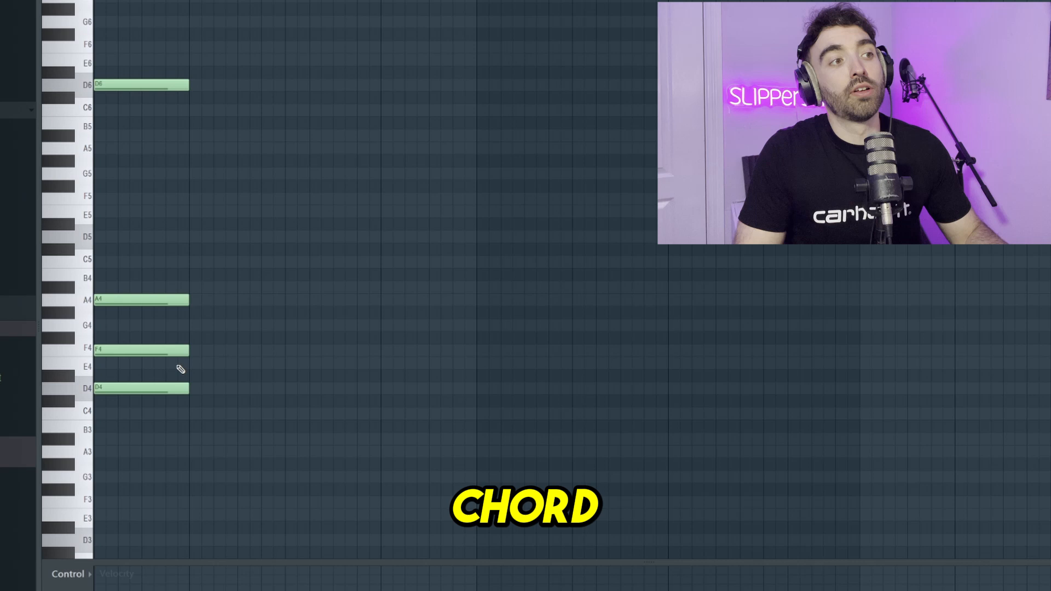
right_click(173, 350)
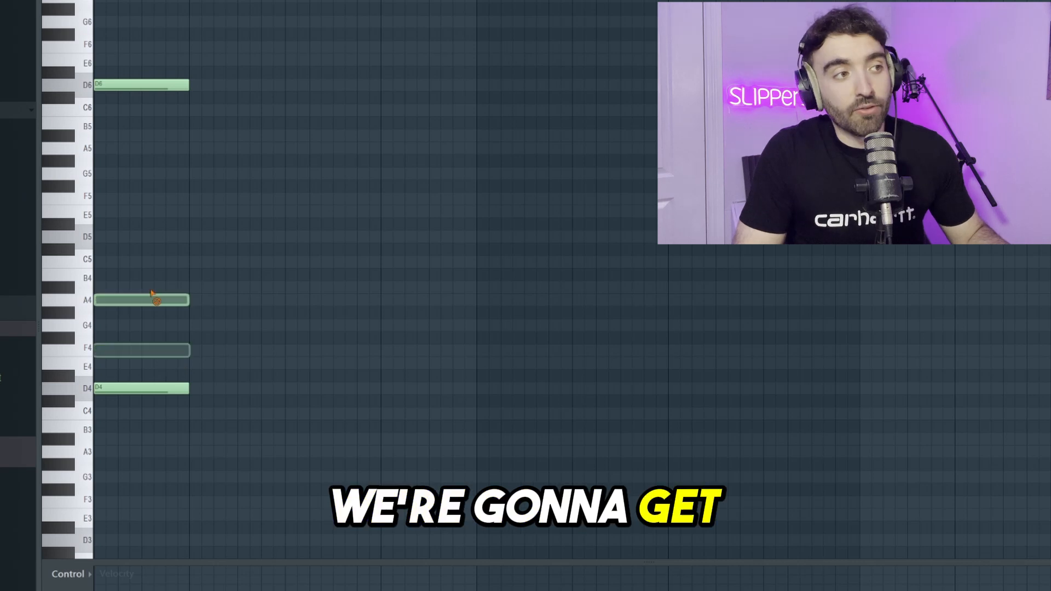
right_click(152, 298)
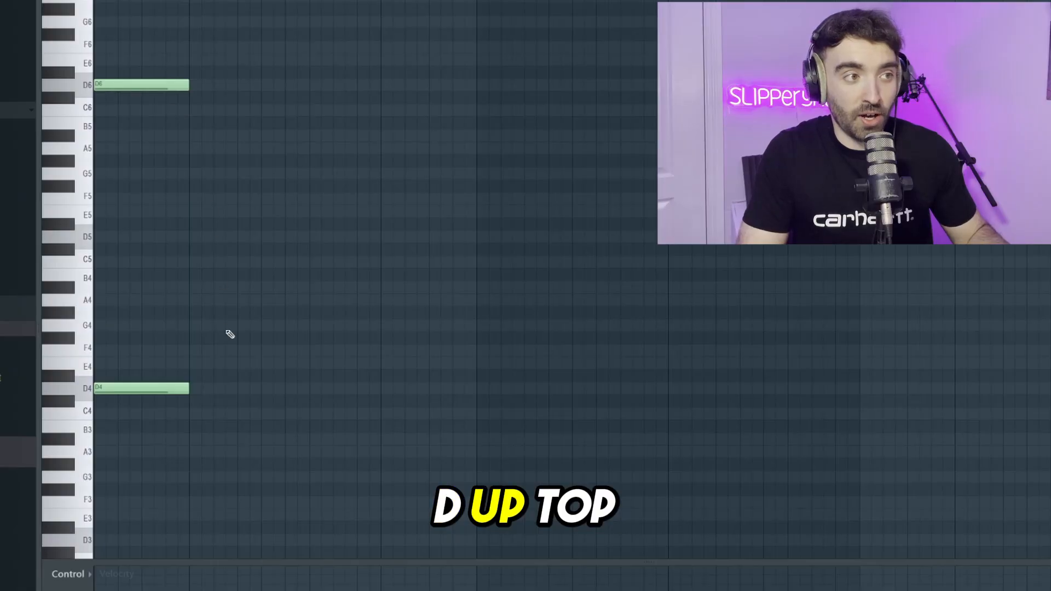
key(space)
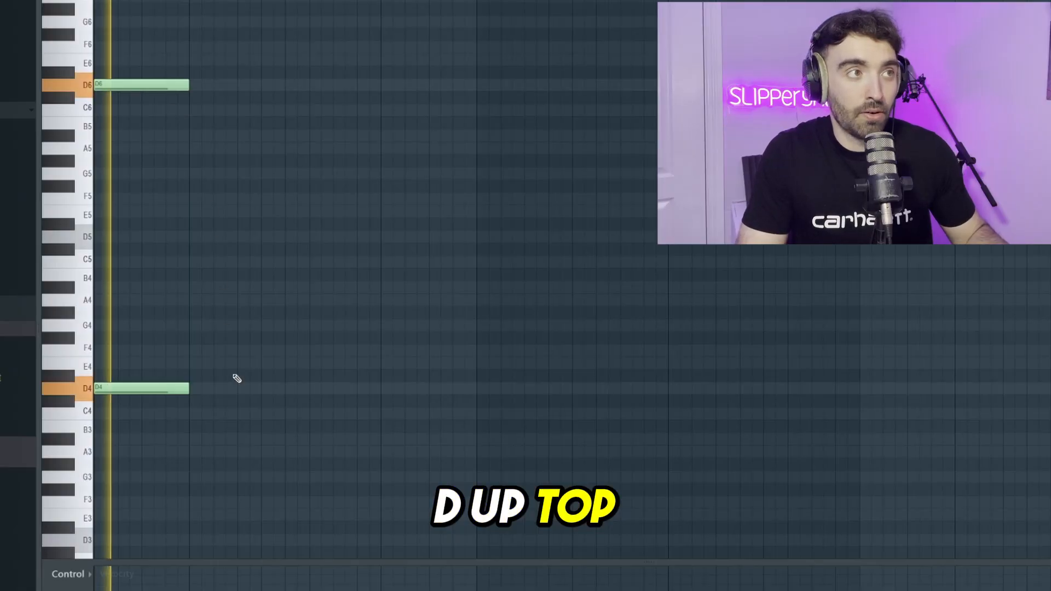
key(space)
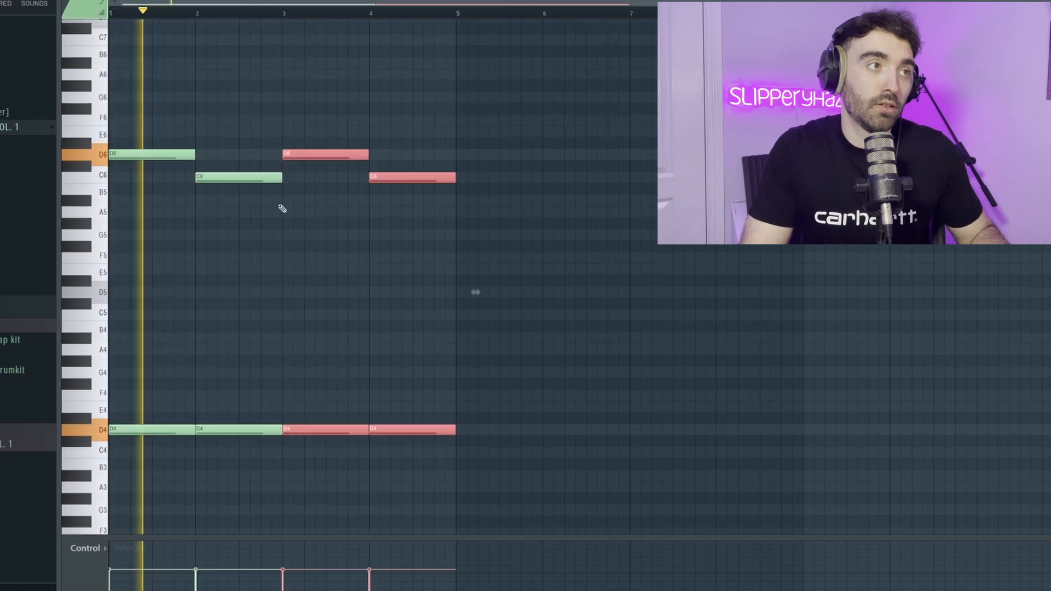
Lower the upper notes in bars 3 and 4 to A#5 and A5, keeping D4 underneath.
drag(315, 154, 312, 198)
drag(391, 179, 396, 213)
scroll(564, 335, up, 2)
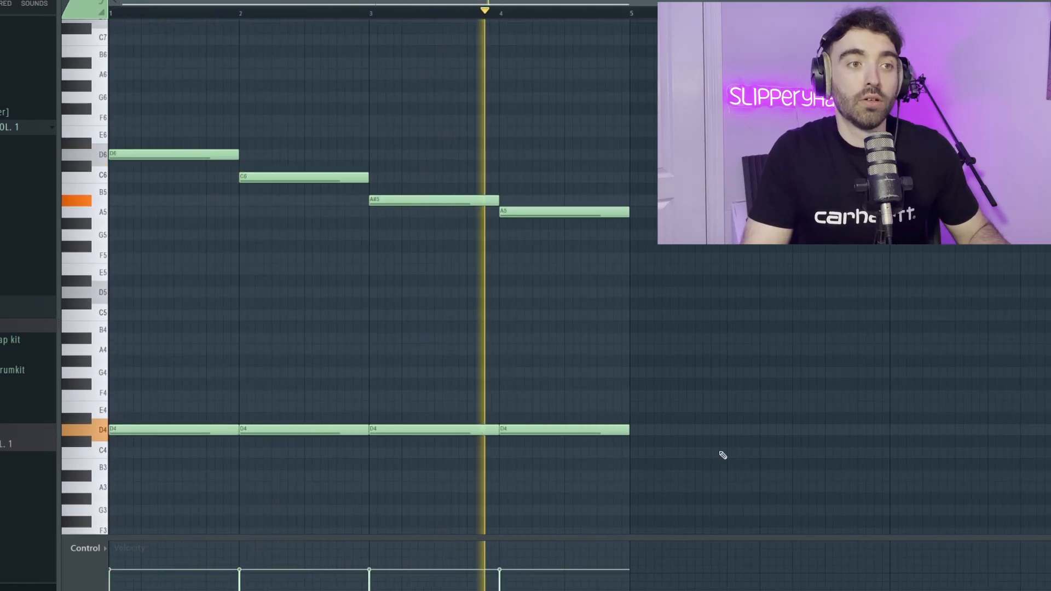
Duplicate the whole four-bar progression so it also fills bars 5 to 8.
key(ctrl+a)
key(ctrl+b)
scroll(383, 284, down, 2)
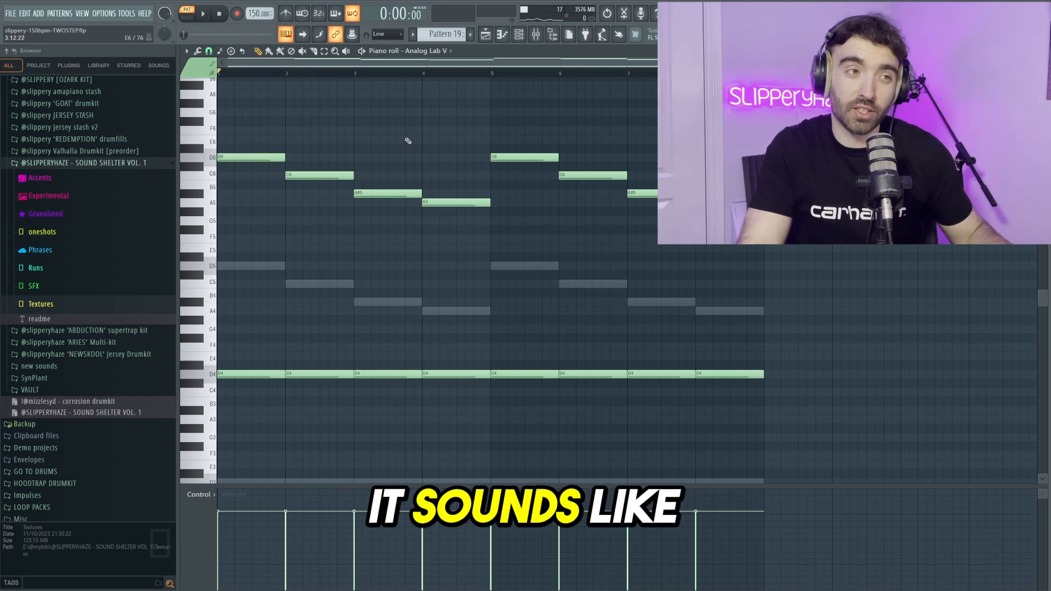
Listen to the Analog Lab V layer and to its Portal CHAOS preset and Fruity Delay 2 effects.
key(space)
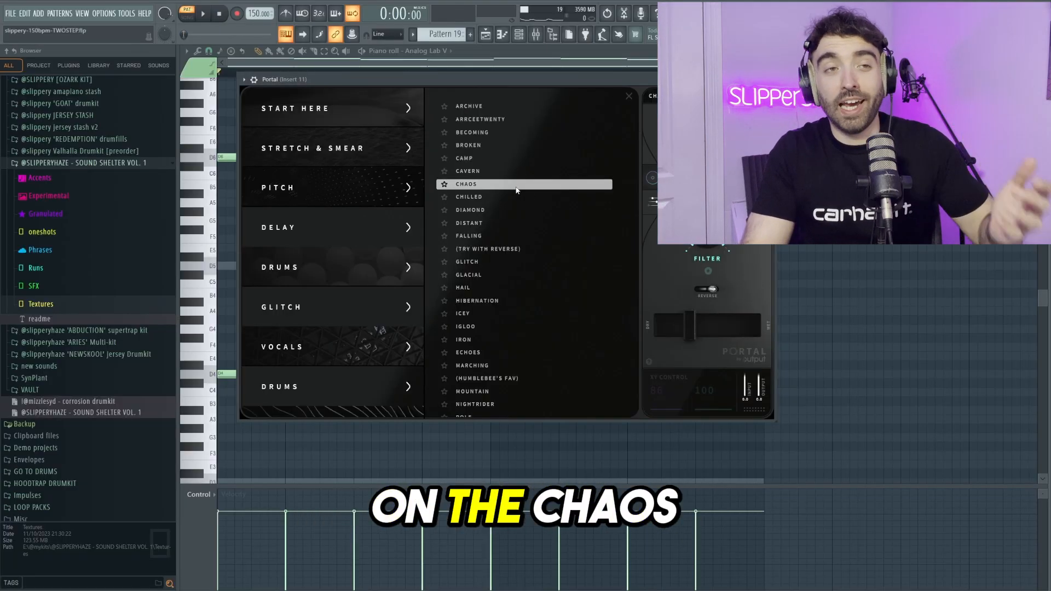
key(space)
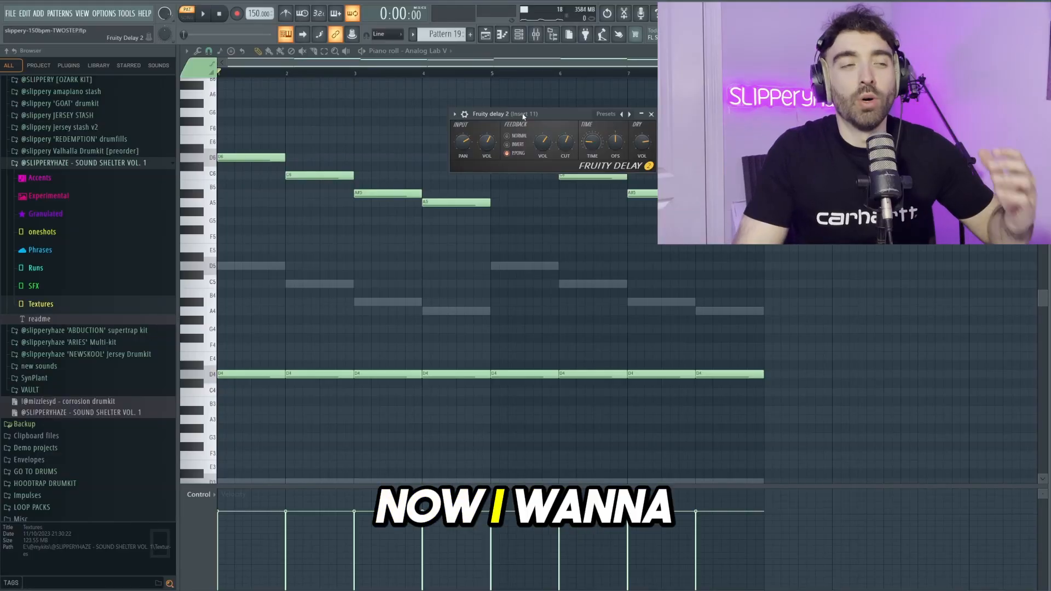
drag(525, 116, 473, 108)
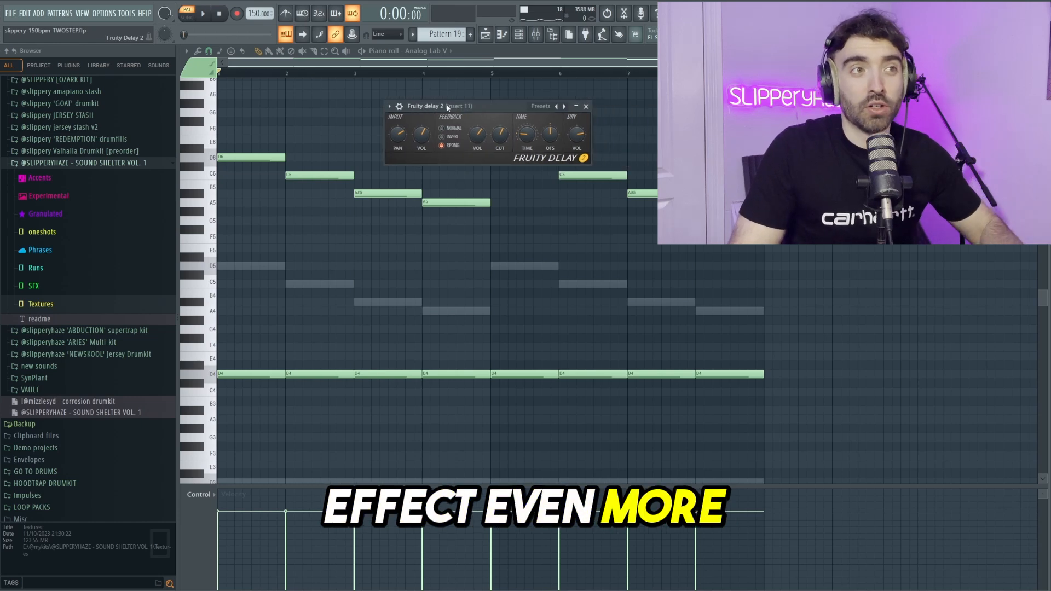
key(space)
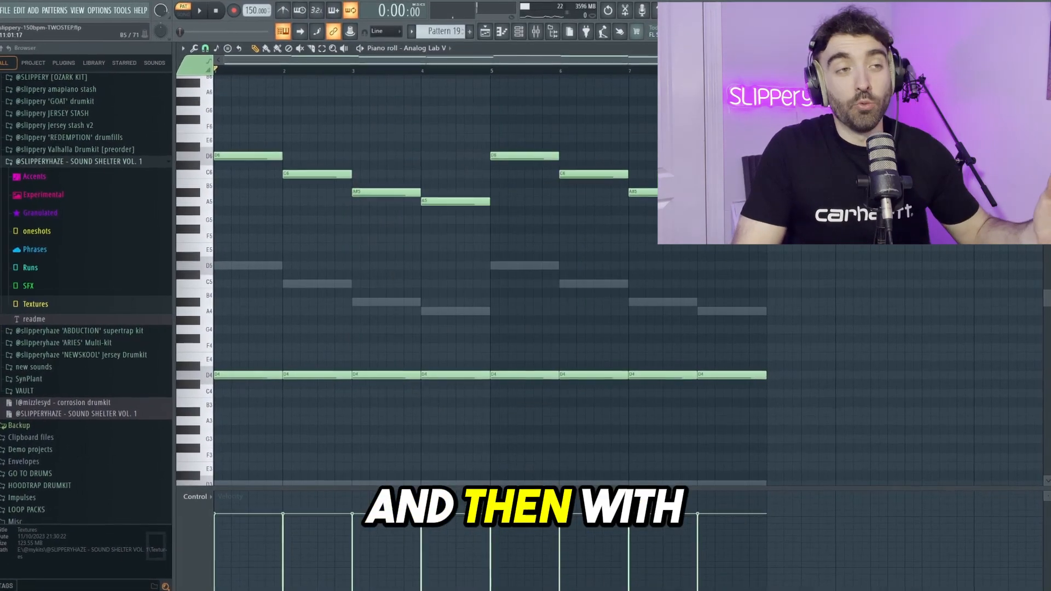
key(space)
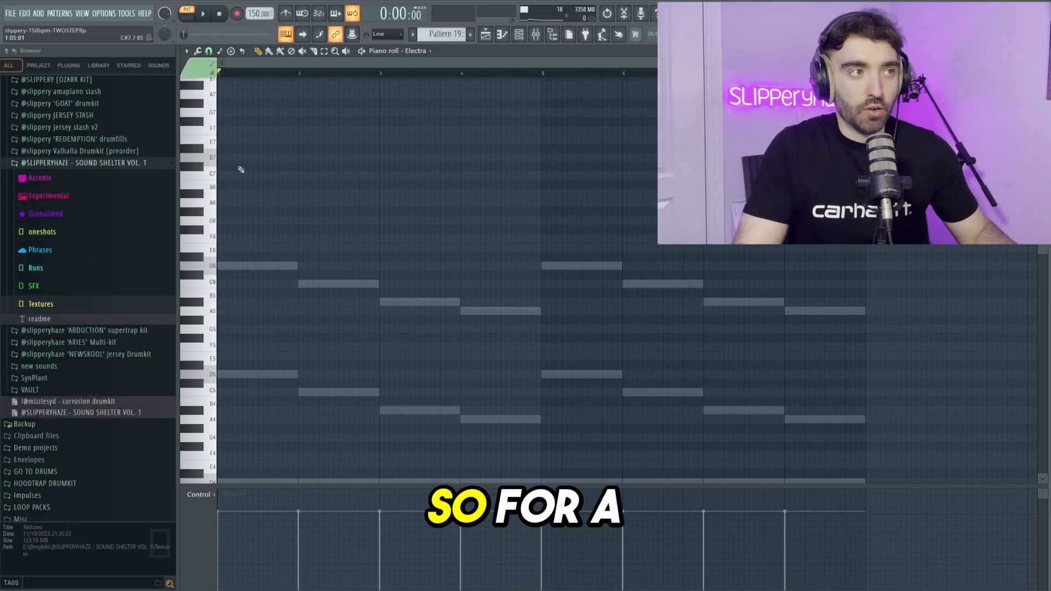
Write a short four-note Electra arpeggio of D7, A#6, A6 and D6 at the start of bar 1 and audition it.
scroll(240, 159, up, 4)
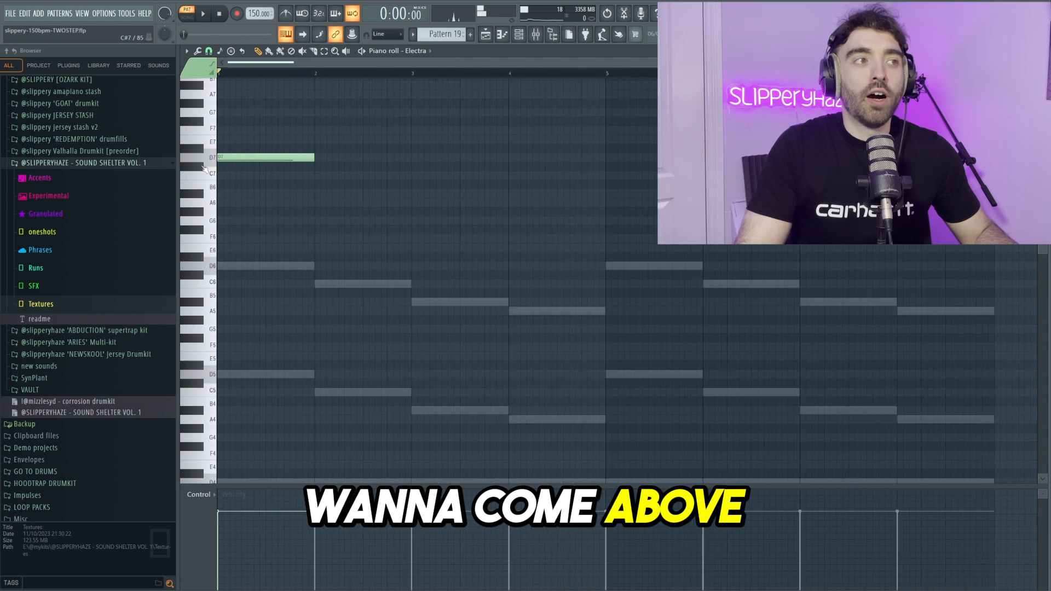
drag(277, 145, 283, 168)
drag(366, 158, 236, 158)
scroll(236, 179, down, 1)
scroll(235, 196, up, 1)
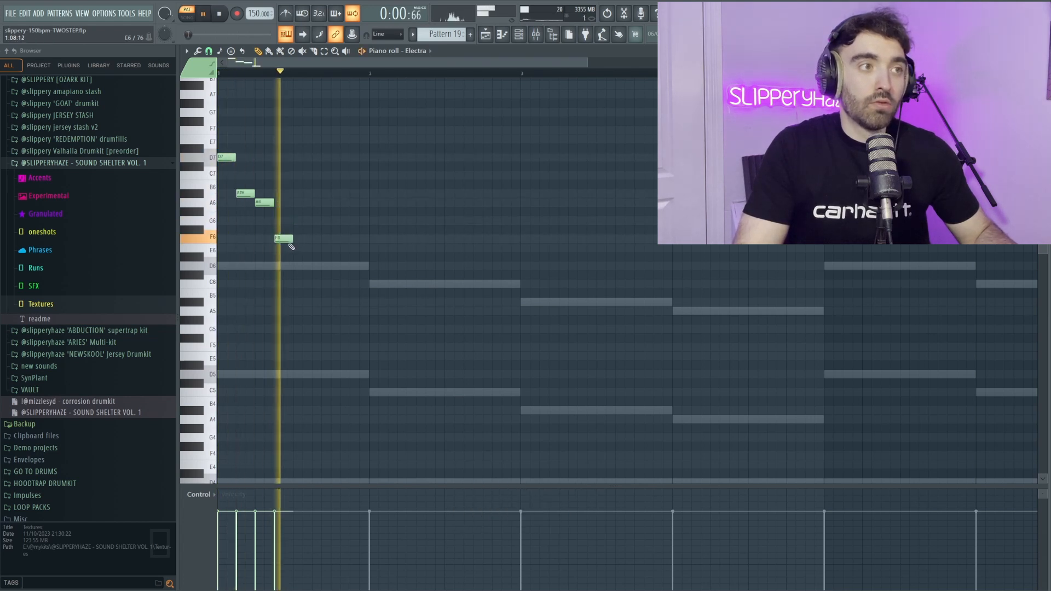
key(space)
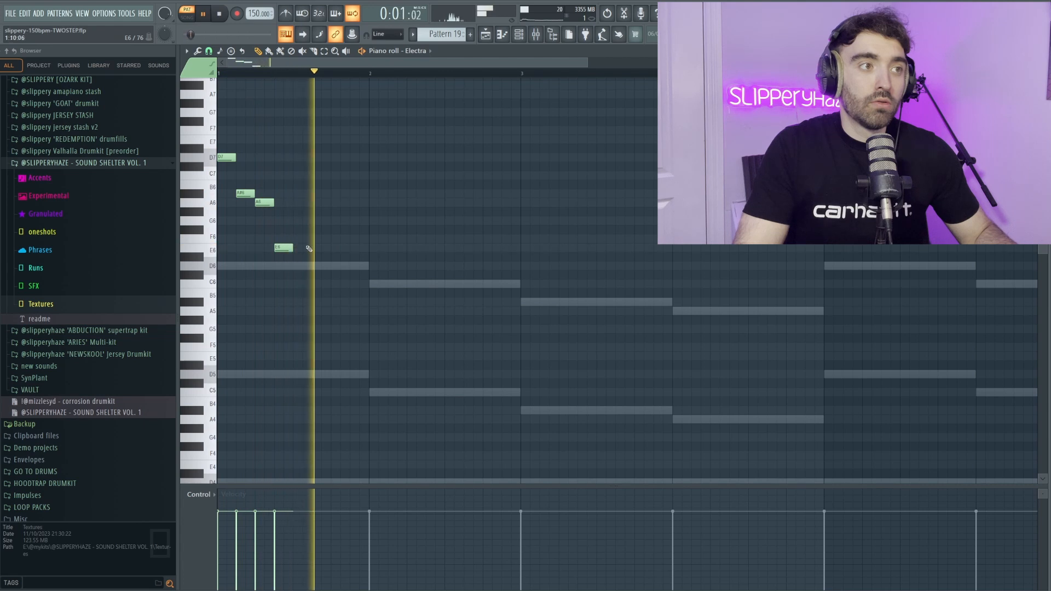
key(space)
Duplicate the four-note arpeggio once to fill the rest of bar 1.
drag(289, 248, 215, 143)
key(space)
key(ctrl+b)
scroll(403, 234, down, 2)
ctrl+click(407, 236)
Place short C6, A#5 and A5 notes at the starts of bars 2, 3 and 4, and raise them one octave.
click(358, 275)
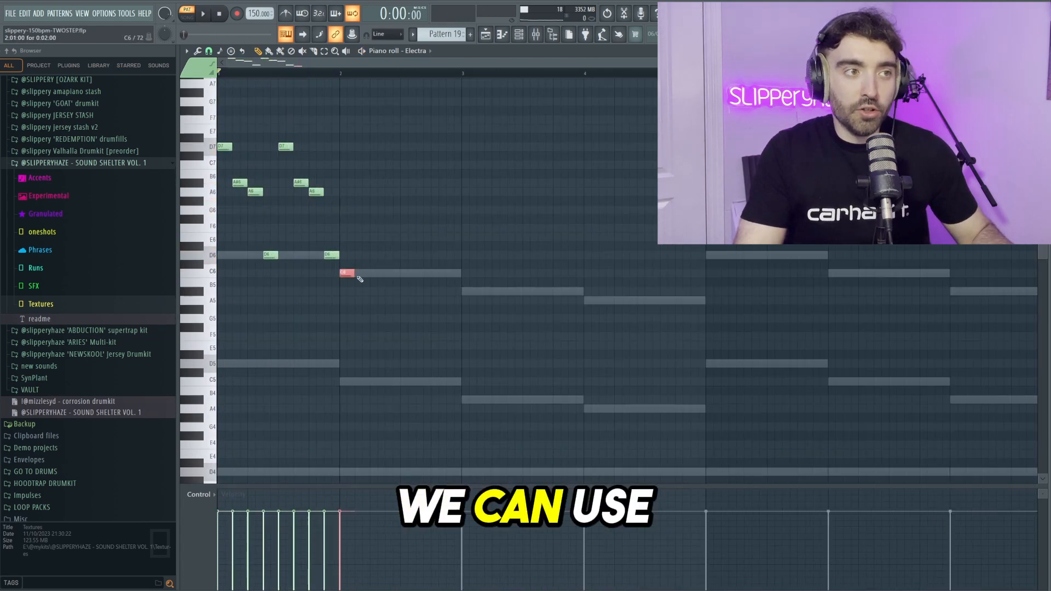
click(469, 292)
click(590, 300)
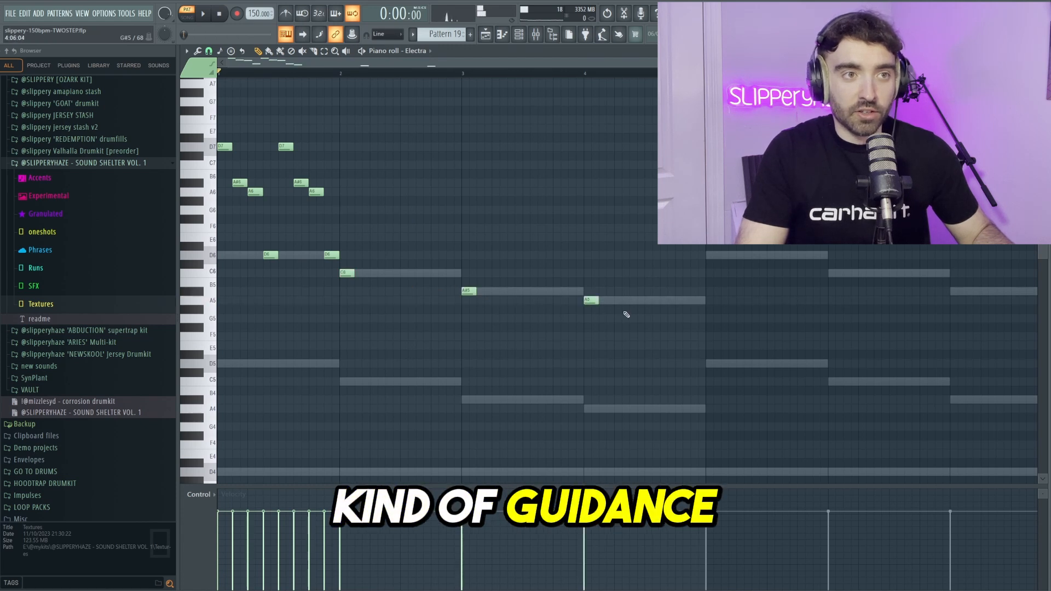
drag(619, 312, 298, 277)
key(ctrl+Up)
click(450, 228)
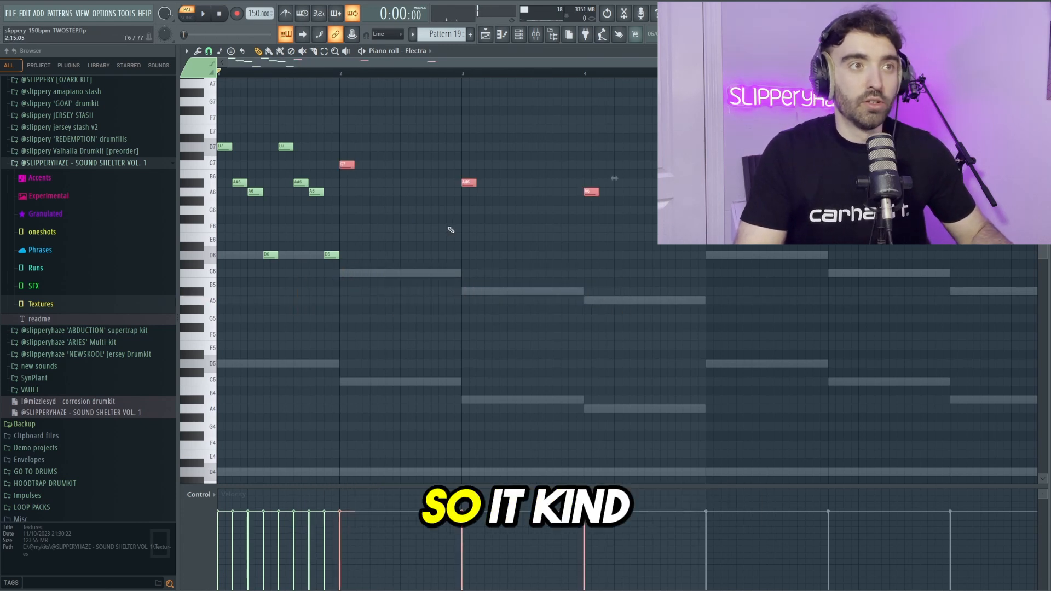
Copy the A#6, A6 and D6 arpeggio notes into bar 2 and repeat C7 at its midpoint, extending the pattern onward.
drag(383, 275, 236, 184)
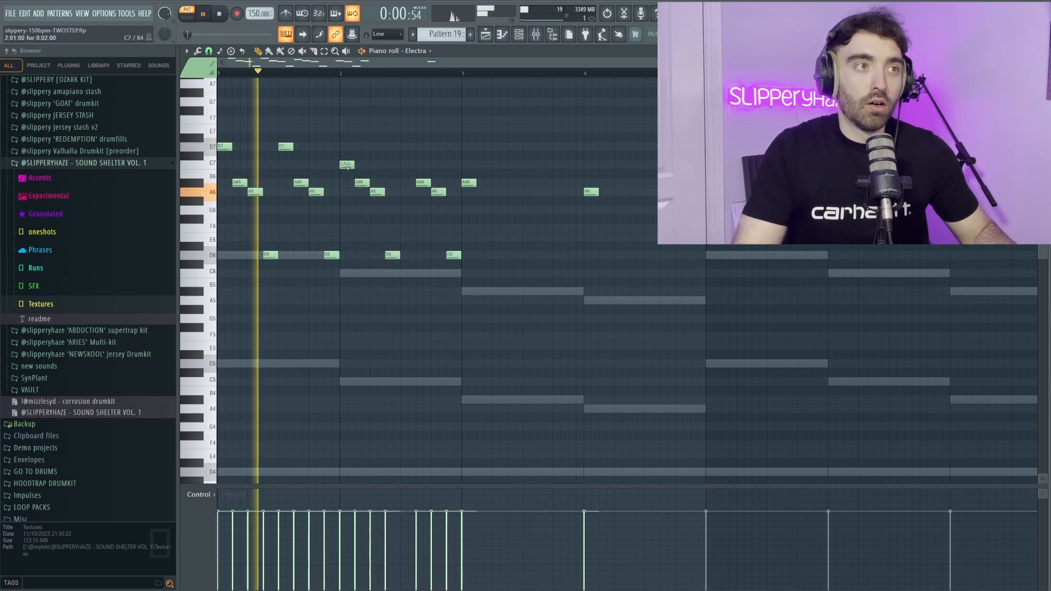
click(408, 164)
drag(460, 265, 351, 181)
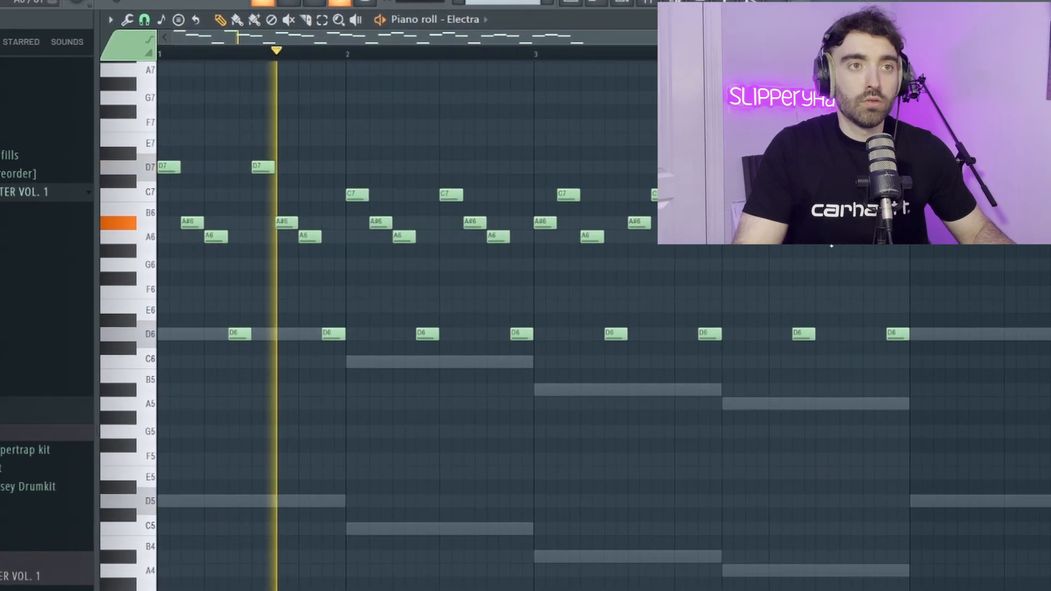
Listen to the eight-bar Electra arpeggio playing over the sustained chord layers.
scroll(864, 273, down, 1)
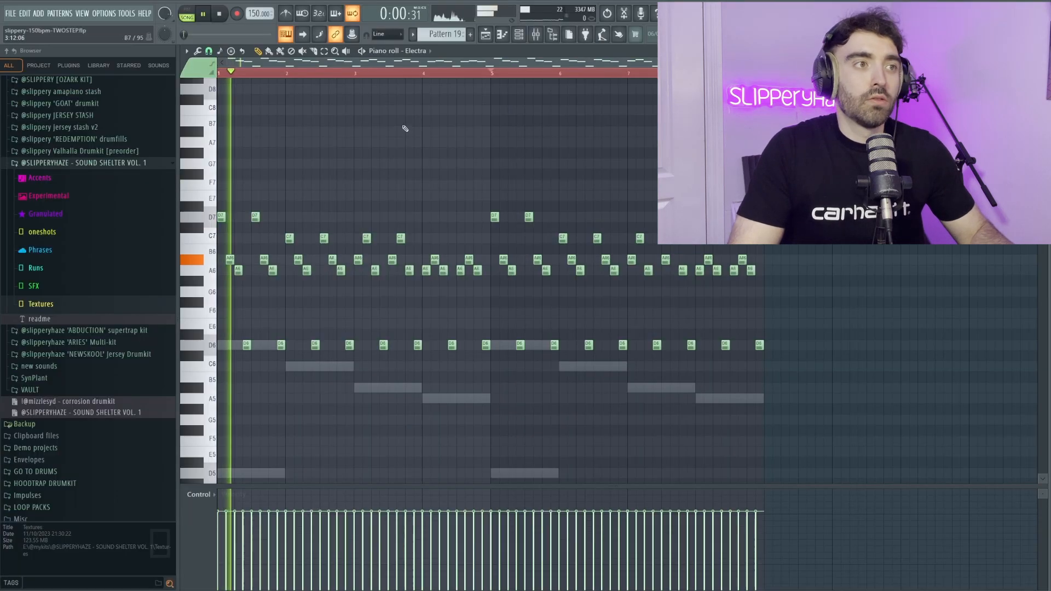
scroll(405, 128, down, 2)
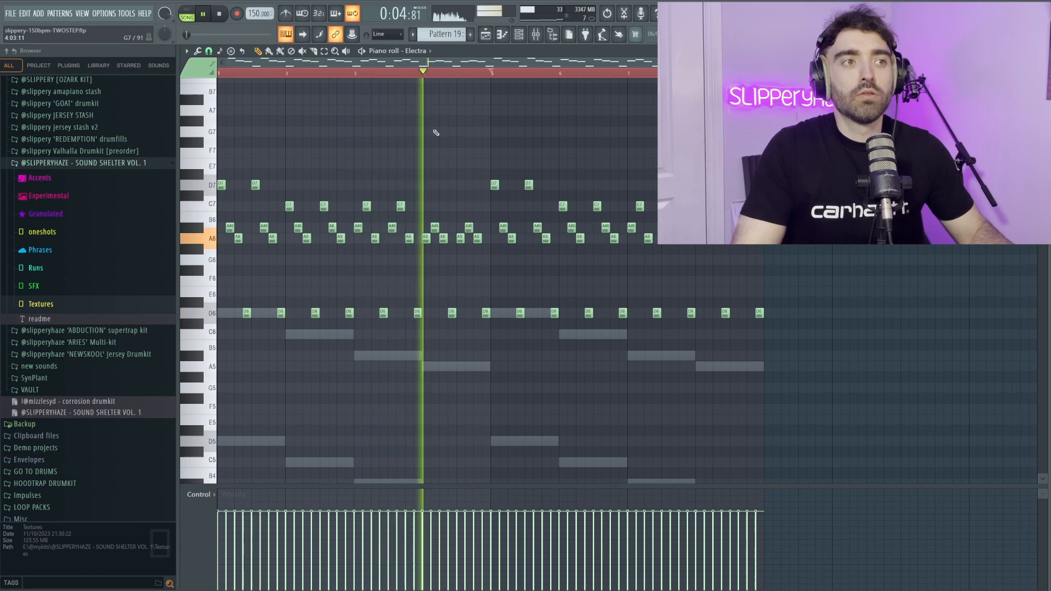
scroll(436, 133, down, 2)
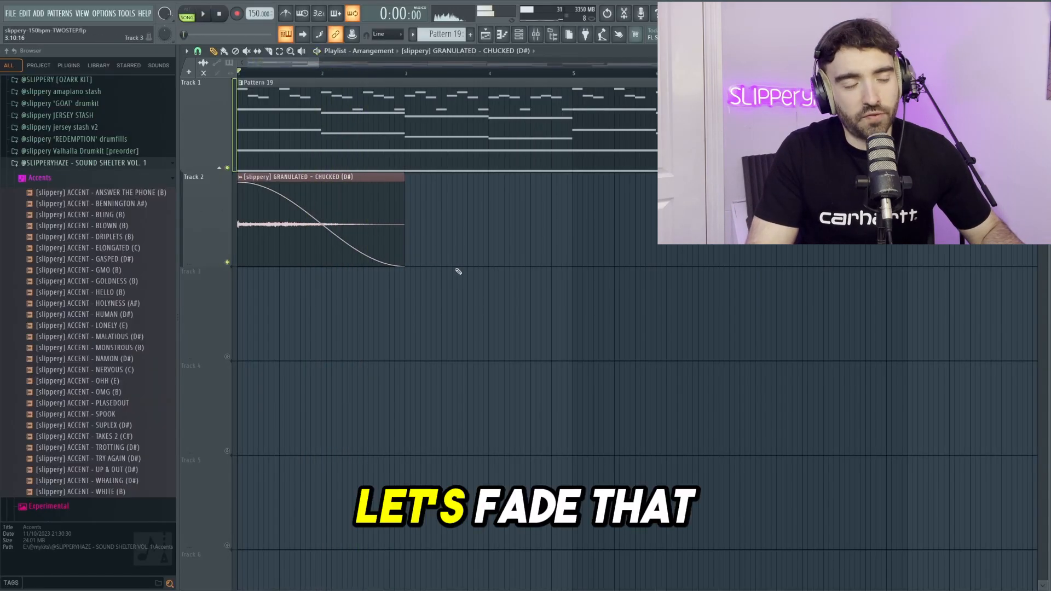
Duplicate the faded GRANULATED - CHUCKED clip back to back along Track 2 up to bar 17.
key(space)
drag(458, 271, 249, 207)
key(ctrl+b)
scroll(487, 257, down, 3)
drag(488, 256, 263, 211)
key(ctrl+b)
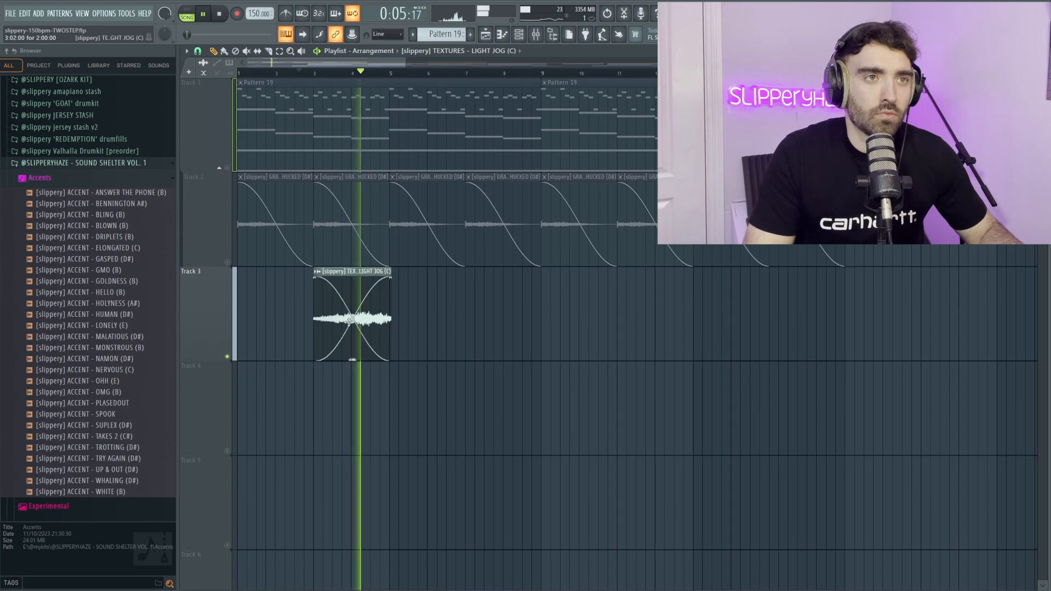
Position a second TEXTURES - LIGHT JOG clip at bar 11 on Track 3 and duplicate the PHRASES - CENTRE clip to bar 13.
drag(583, 319, 646, 322)
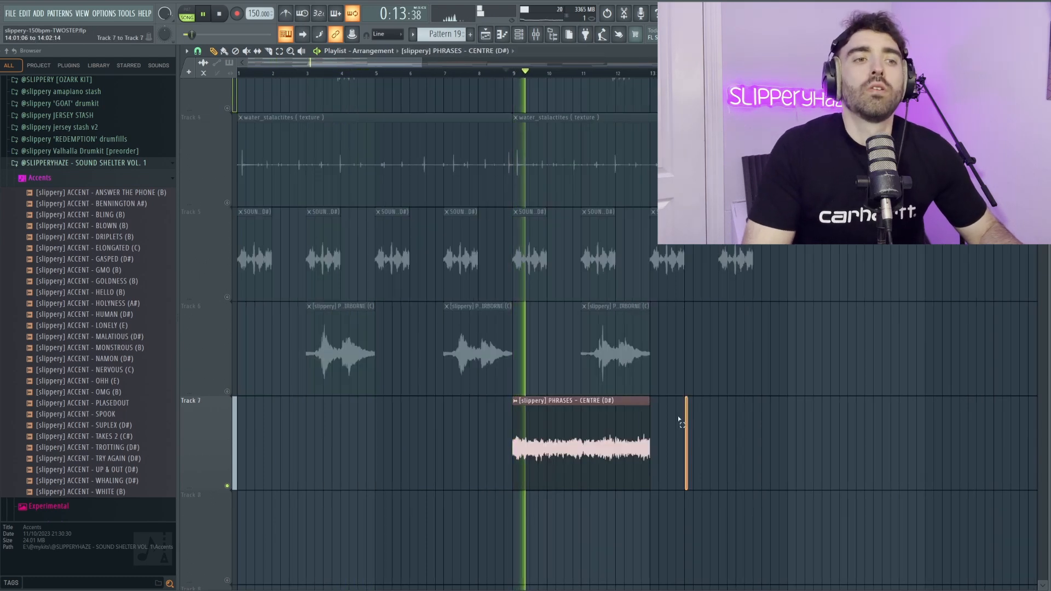
key(ctrl+b)
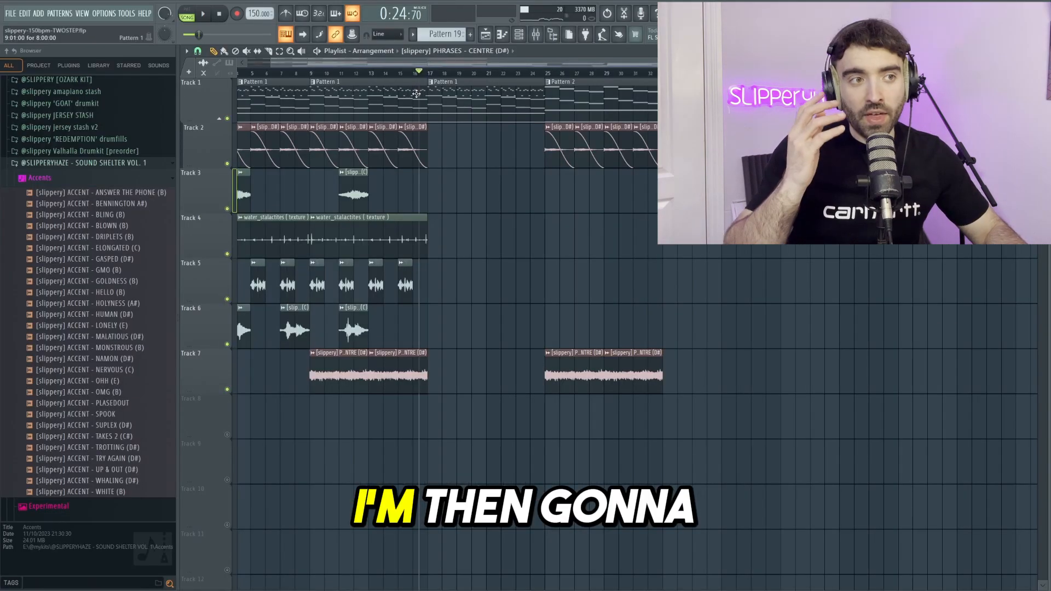
Consolidate all playlist clips into audio and apply Edison's Blur to the rendered track.
scroll(466, 153, down, 3)
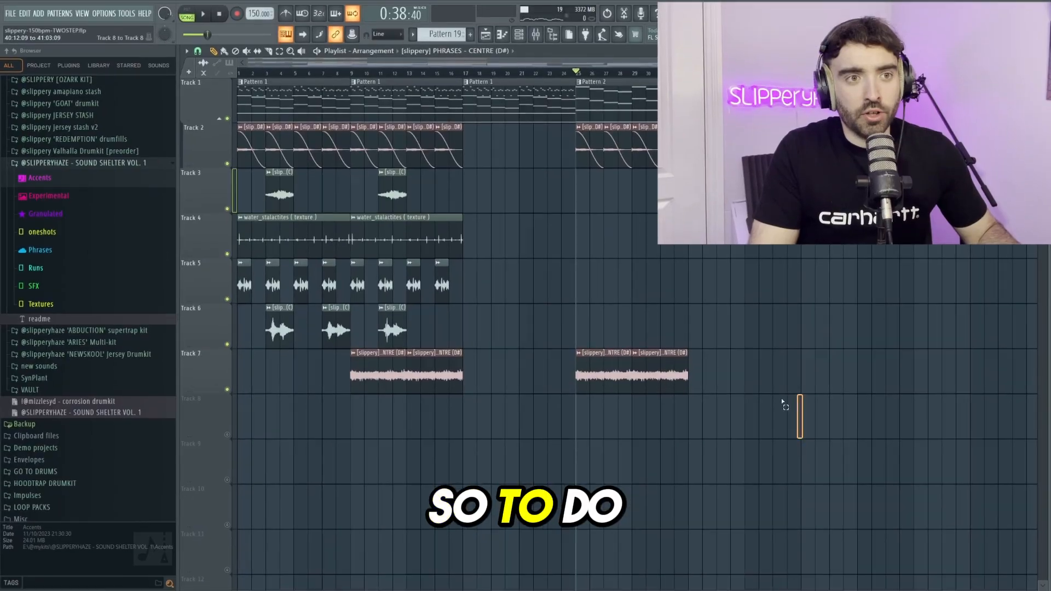
key(ctrl+a)
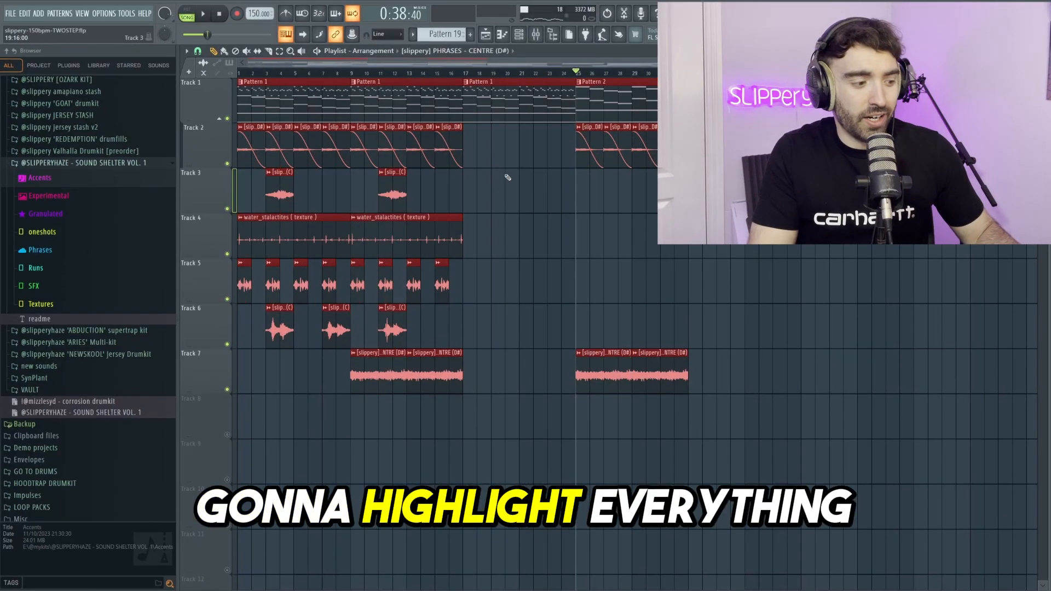
key(ctrl+alt+c)
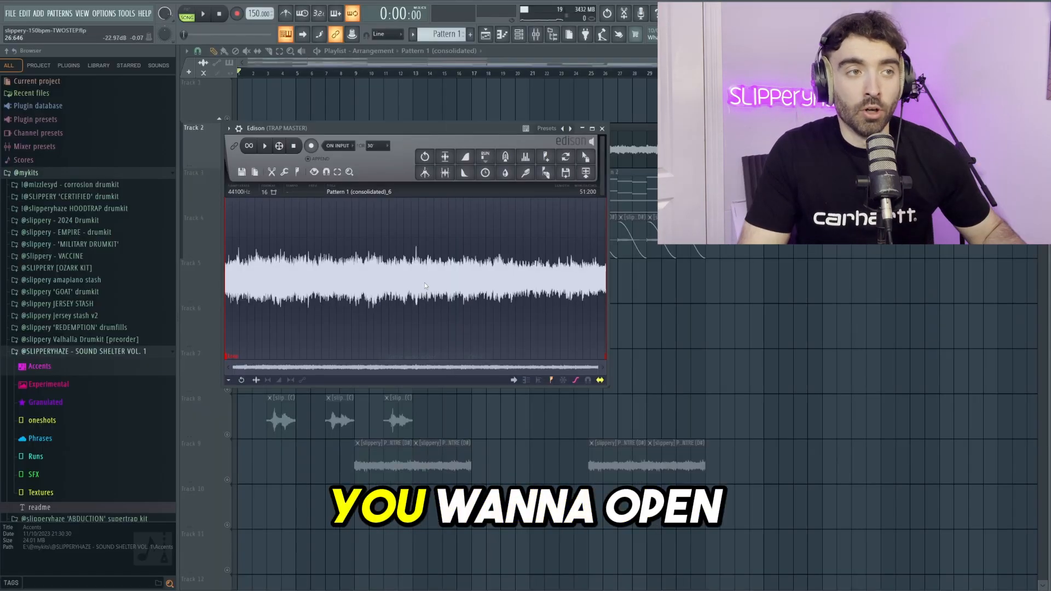
click(507, 173)
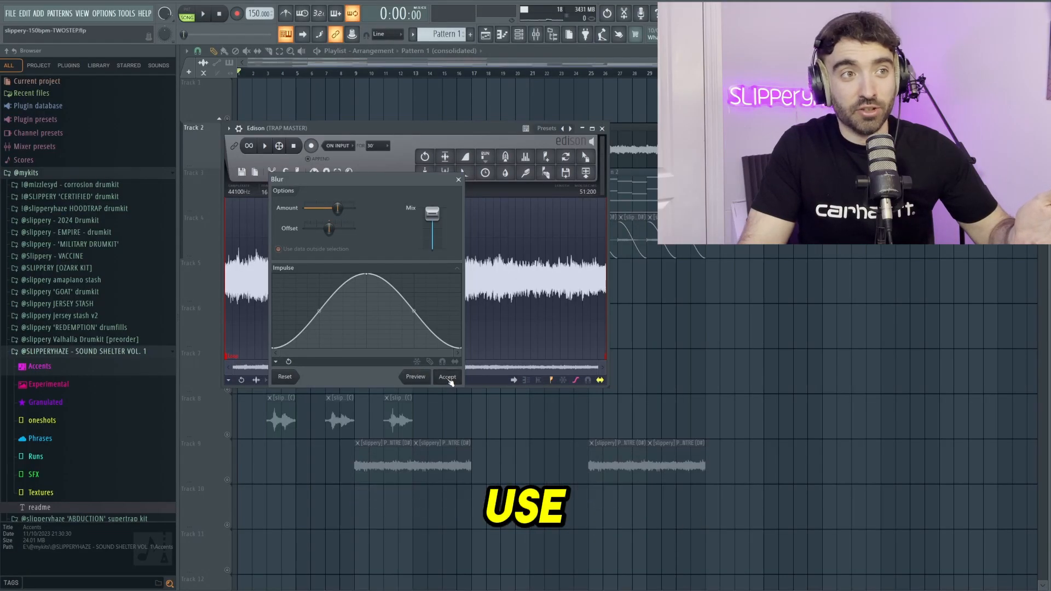
click(447, 377)
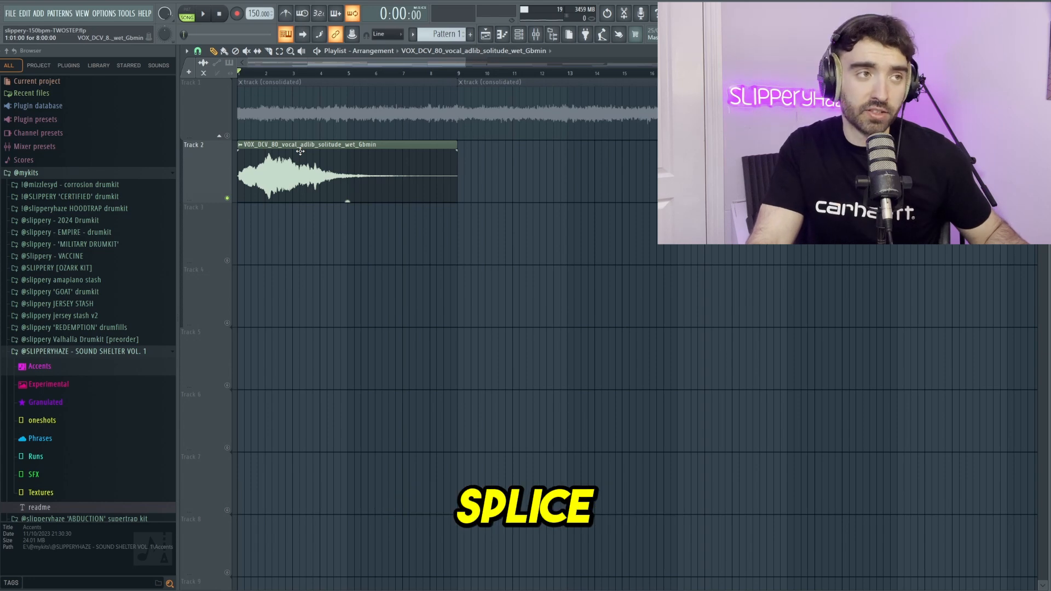
Listen to the vocal adlib sample on Track 2 and close its audio clip settings.
key(space)
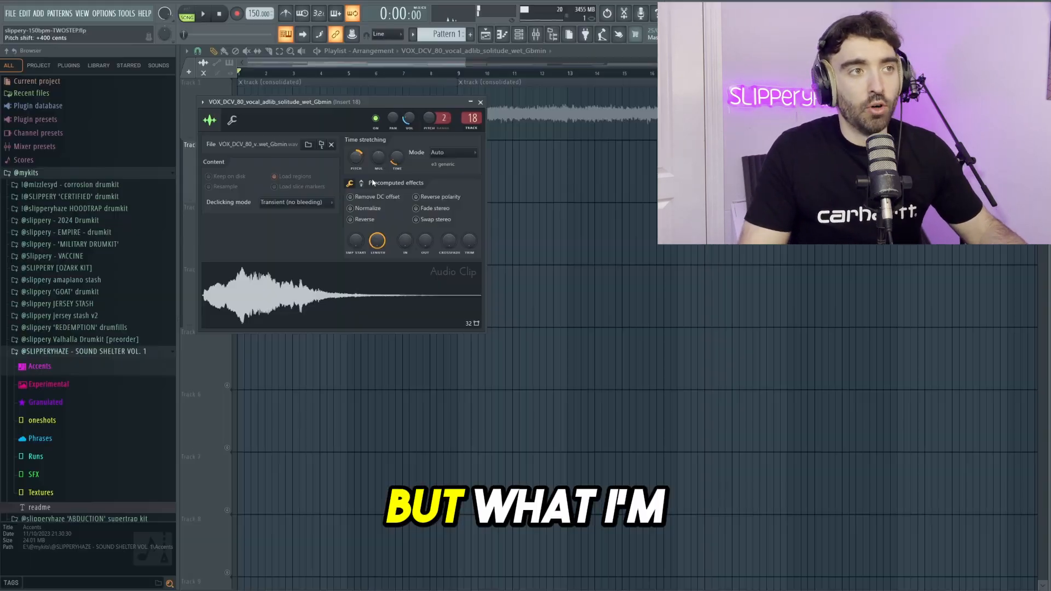
key(Escape)
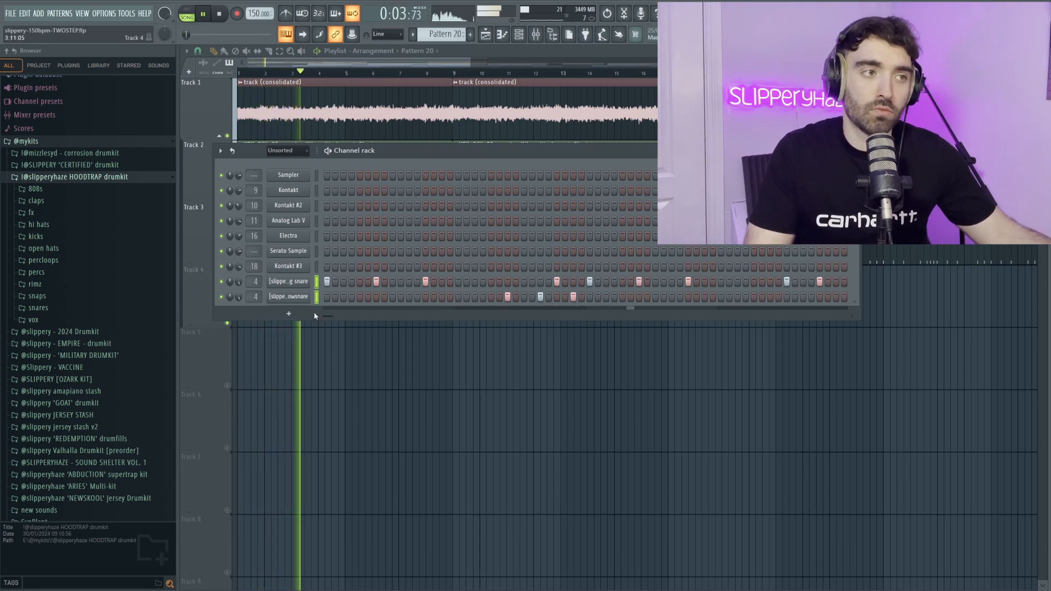
Lower the velocities of the snap hits near the start of Pattern 20.
drag(347, 317, 352, 318)
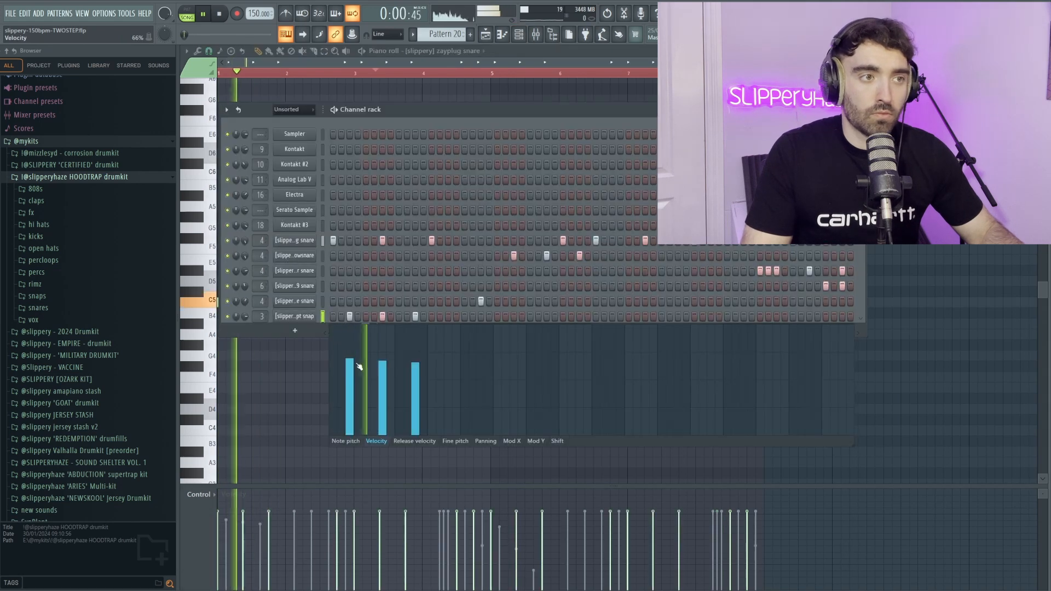
mouse_move(350, 370)
mouse_down()
mouse_move(415, 393)
mouse_move(424, 408)
mouse_up()
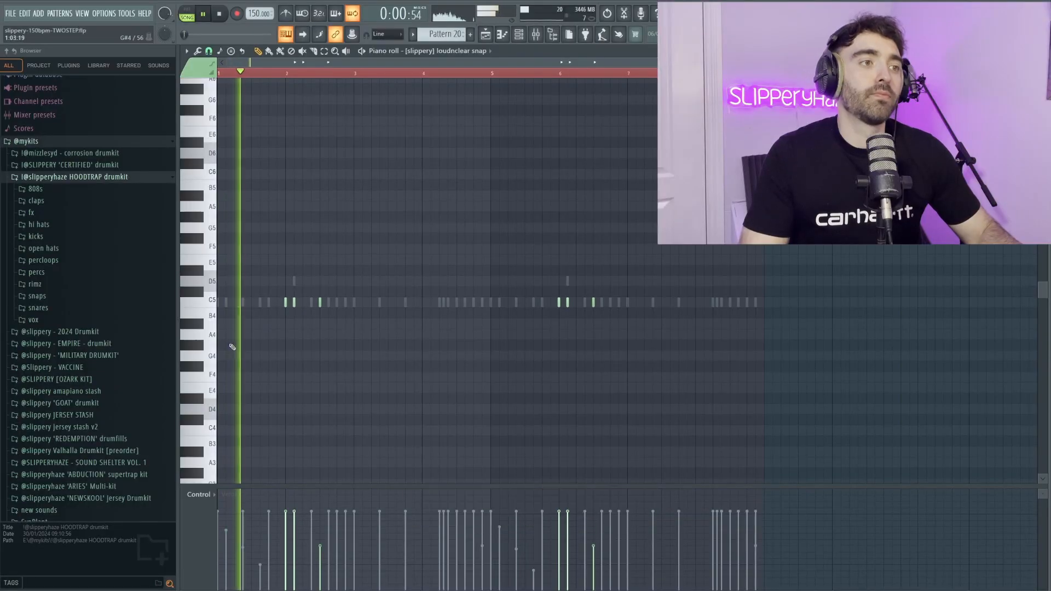
Review the open hat channels and the goto 808 sampler's settings, including its envelope and miscellaneous options.
scroll(226, 347, up, 1)
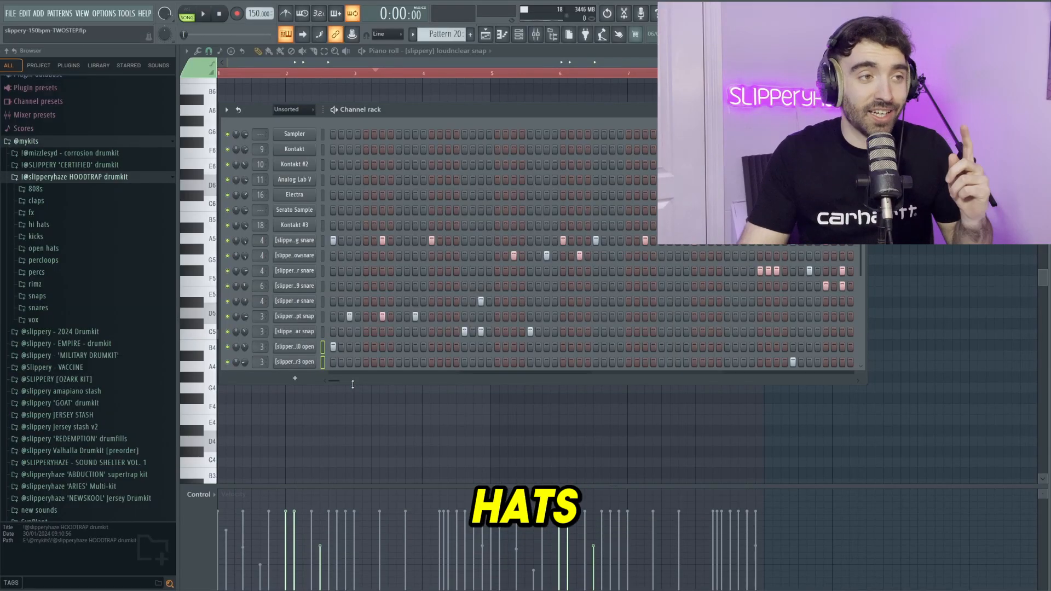
right_click(319, 344)
click(329, 347)
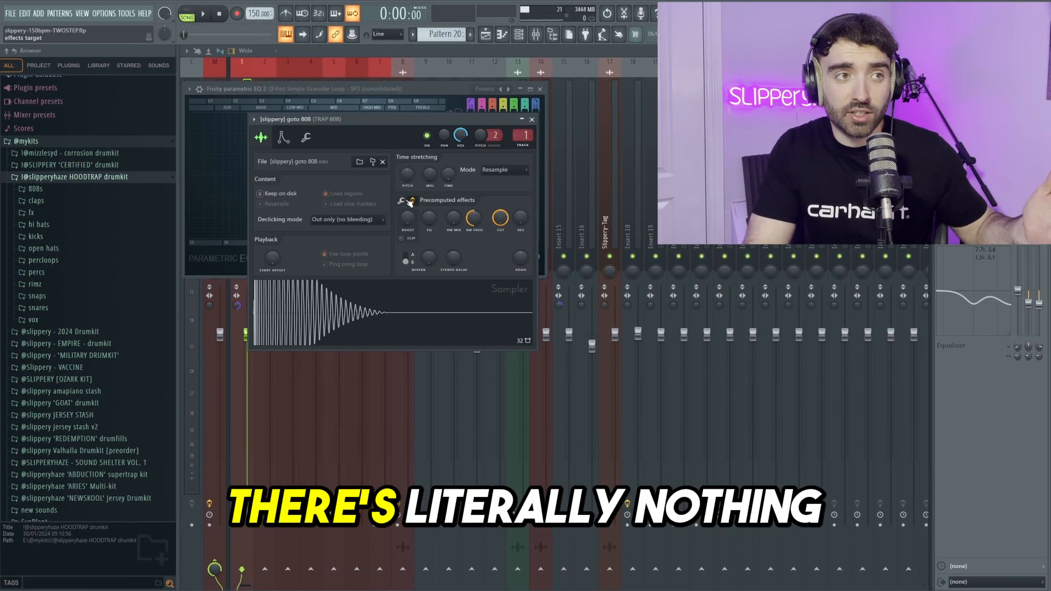
click(306, 138)
click(283, 137)
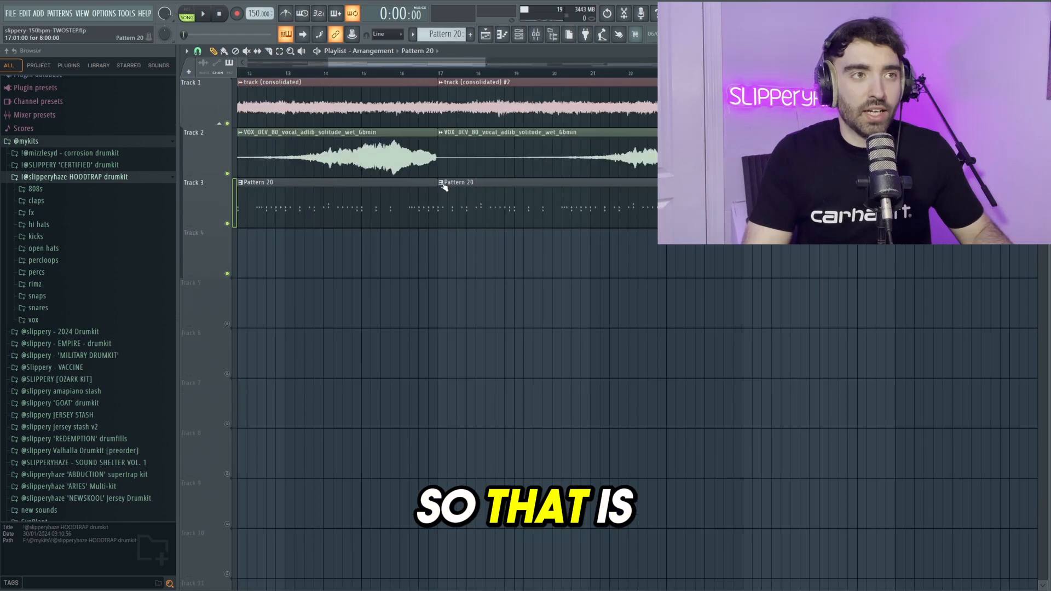
Make the Pattern 20 clip at bar 17 on Track 3 unique.
click(441, 183)
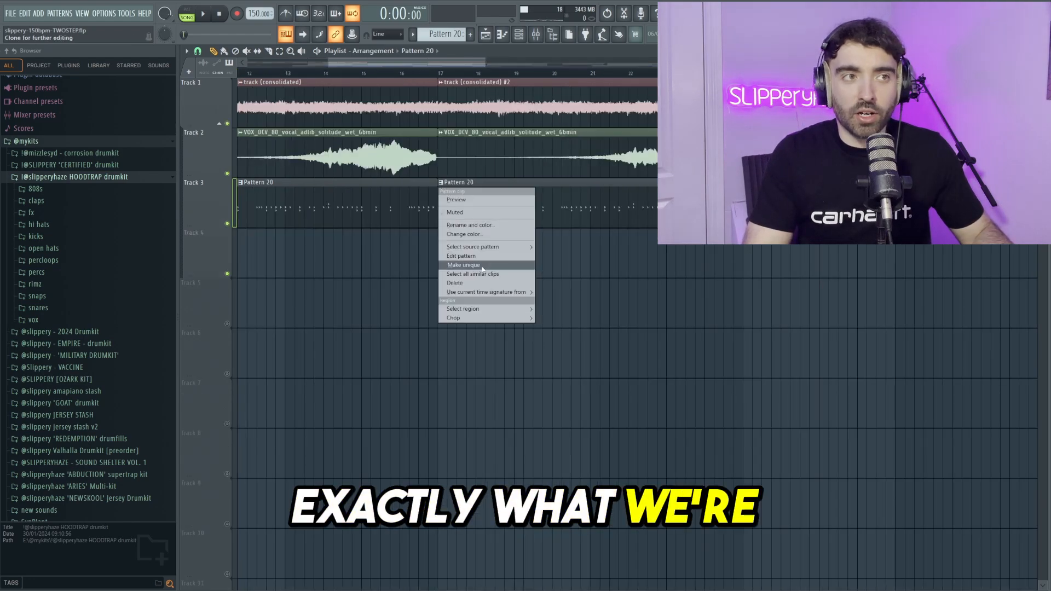
click(483, 267)
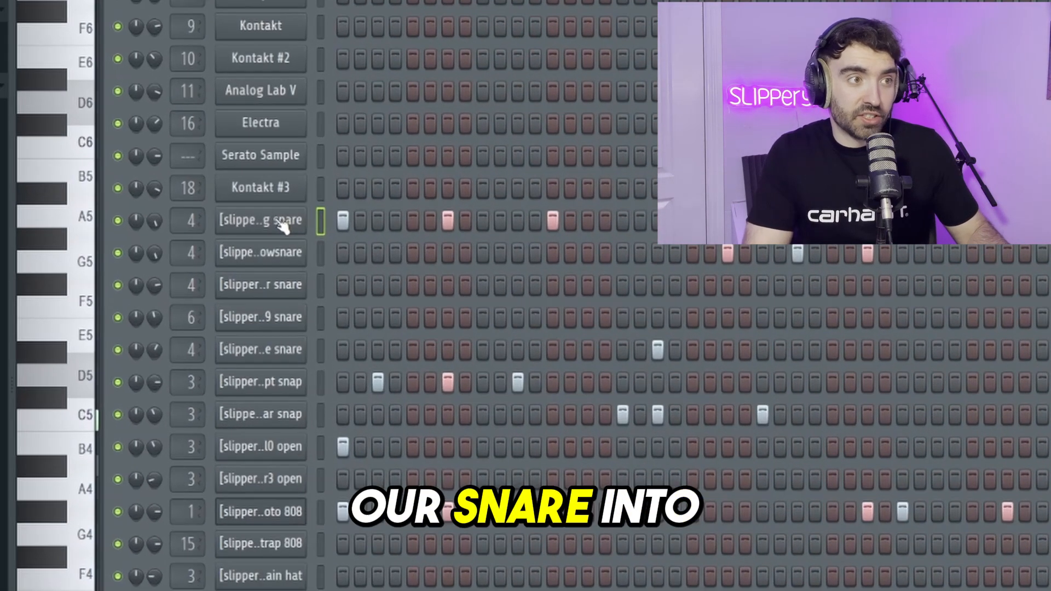
Build a headie snare layer on G#5 from the pasted snare notes, adding softer copies just after the original hits.
click(322, 424)
key(ctrl+v)
click(306, 321)
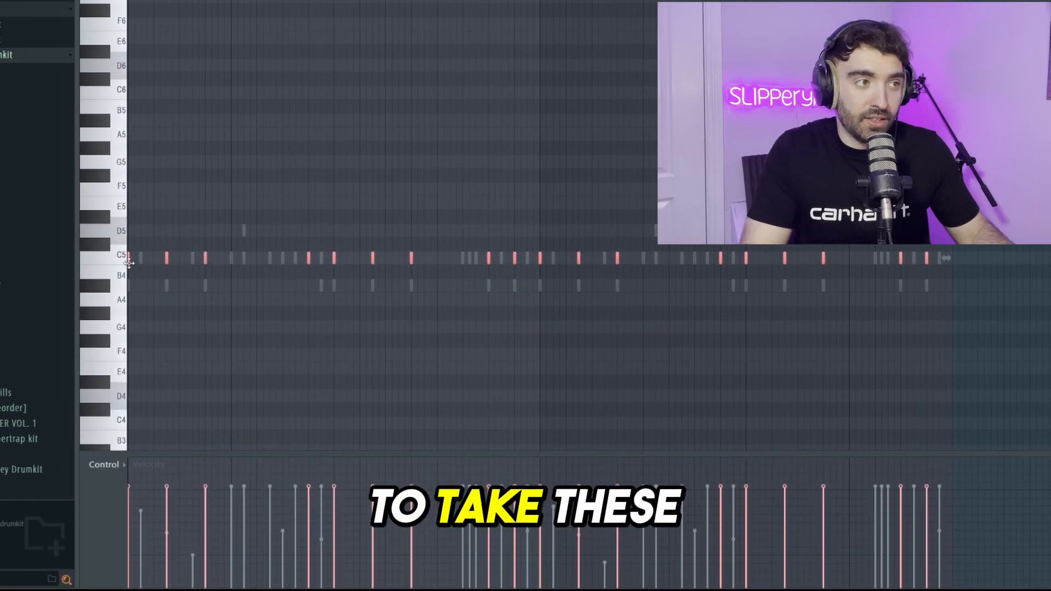
drag(129, 263, 141, 264)
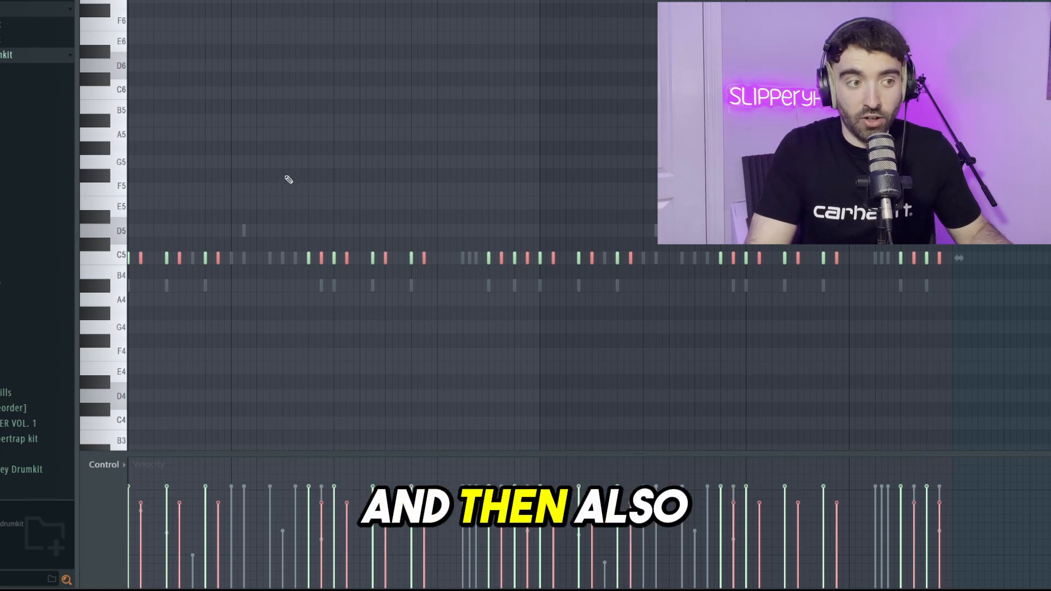
scroll(290, 182, down, 3)
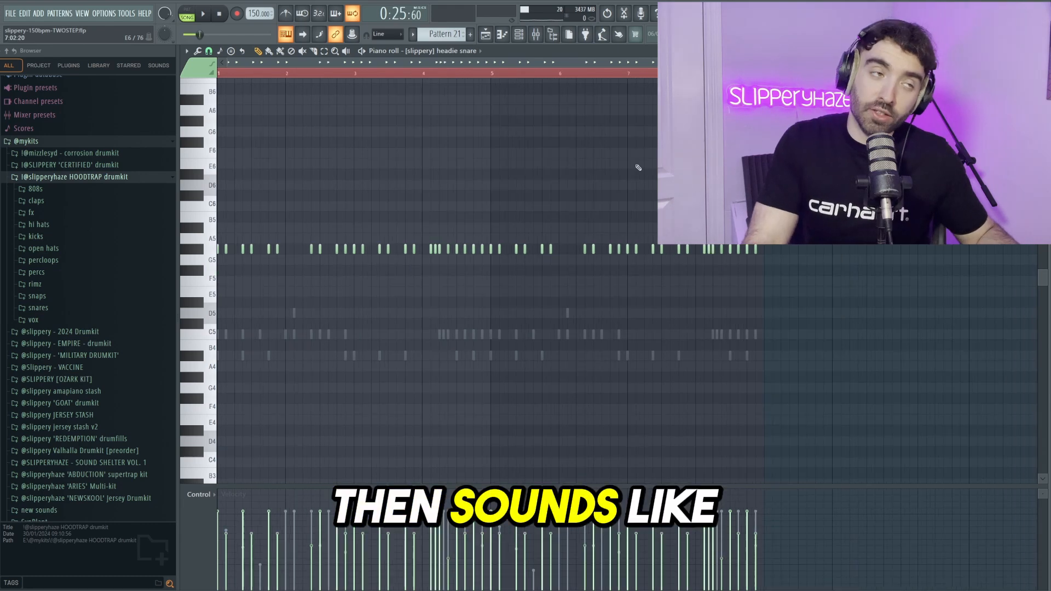
Play back Pattern 21 and the arrangement to check the headie snare and main hat layers.
key(space)
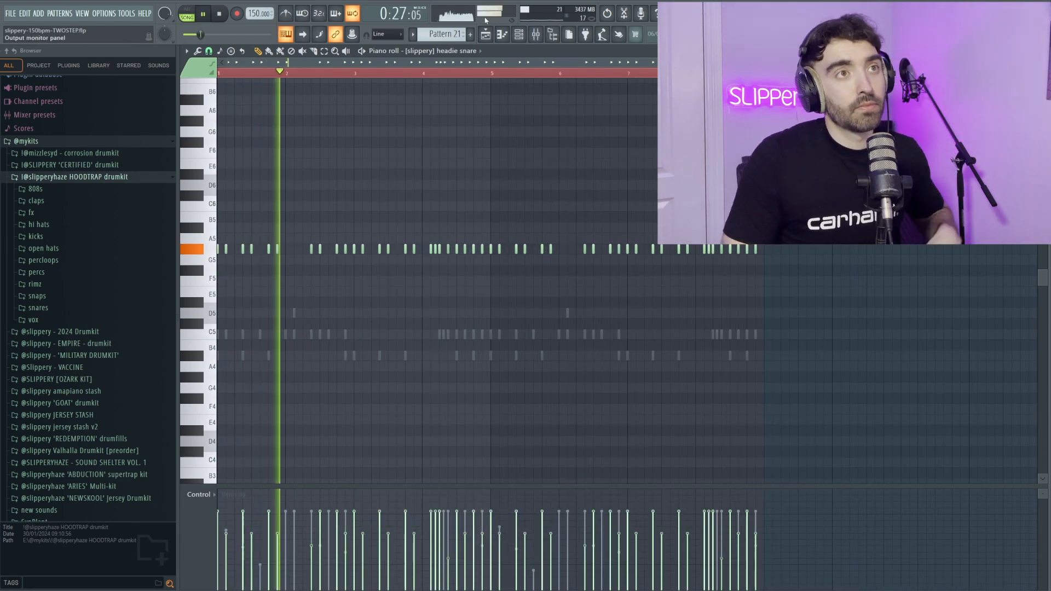
click(520, 34)
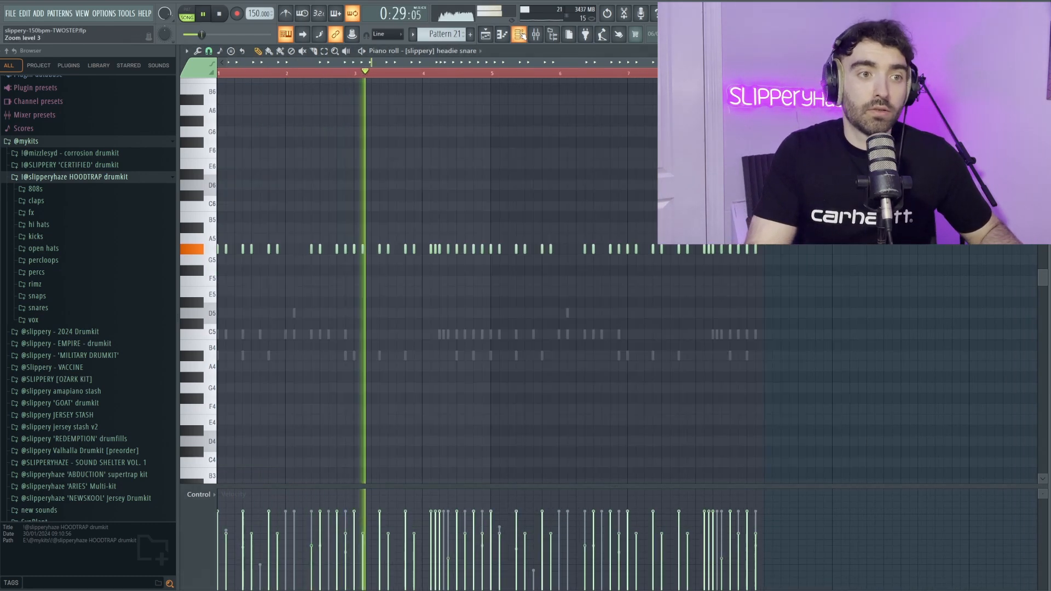
click(520, 35)
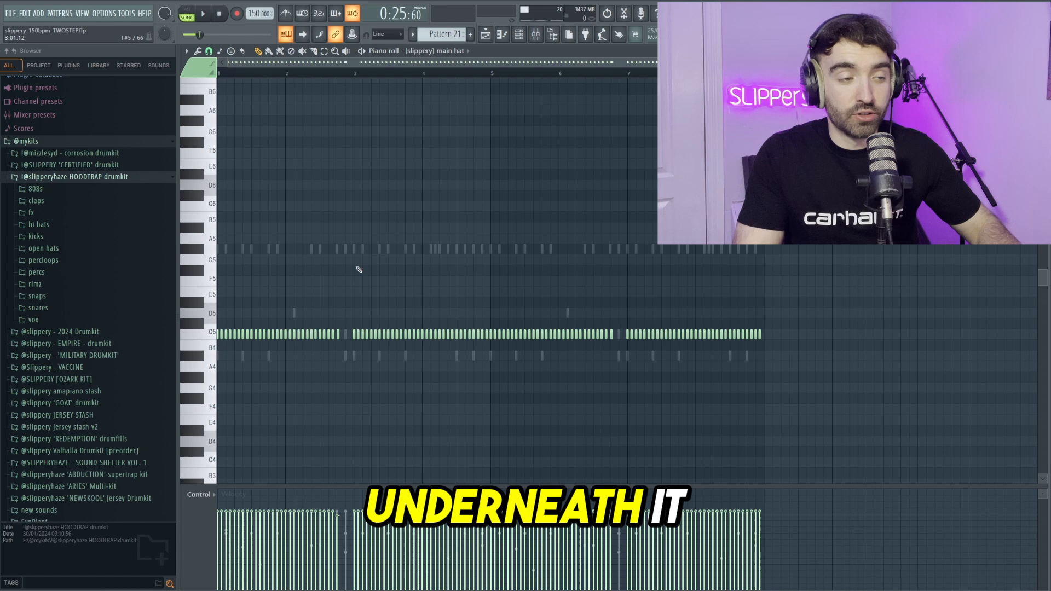
key(space)
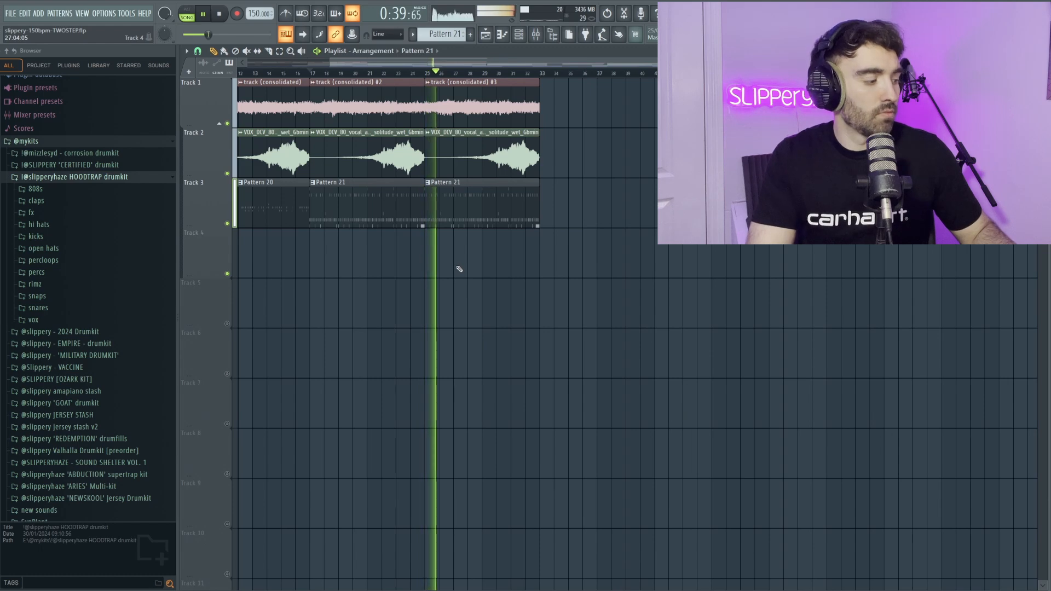
scroll(462, 269, down, 3)
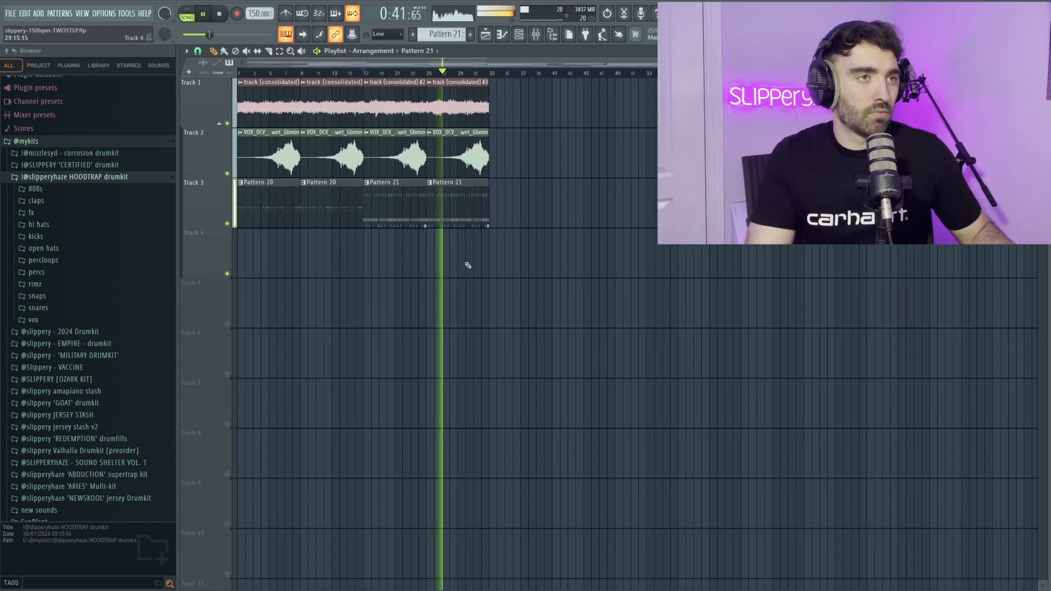
scroll(470, 264, down, 1)
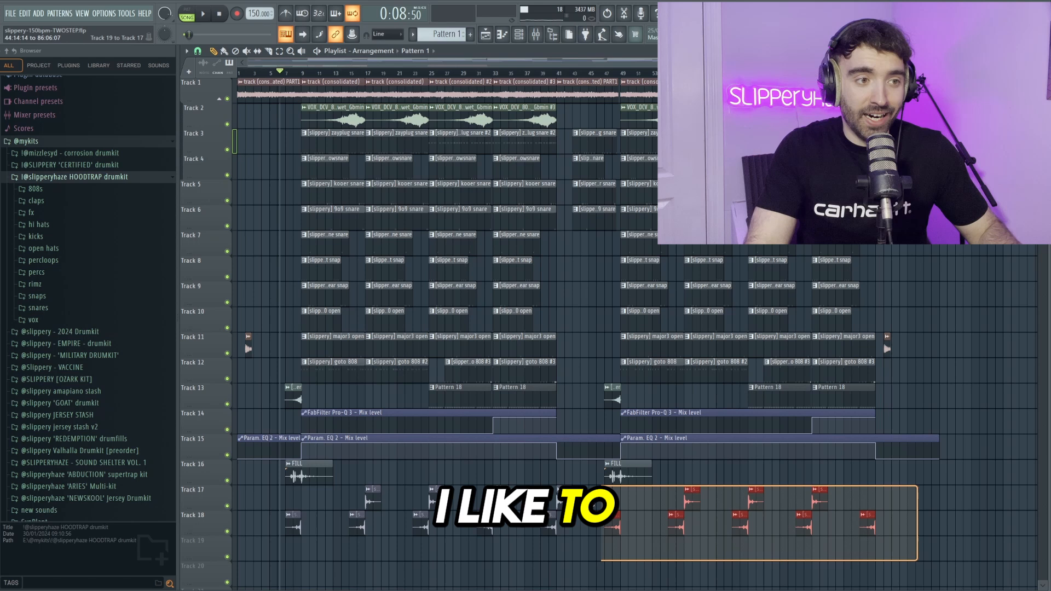
Select the FILL clips on Track 16 and the effect clips on Tracks 17 and 18 for review.
drag(601, 486, 262, 470)
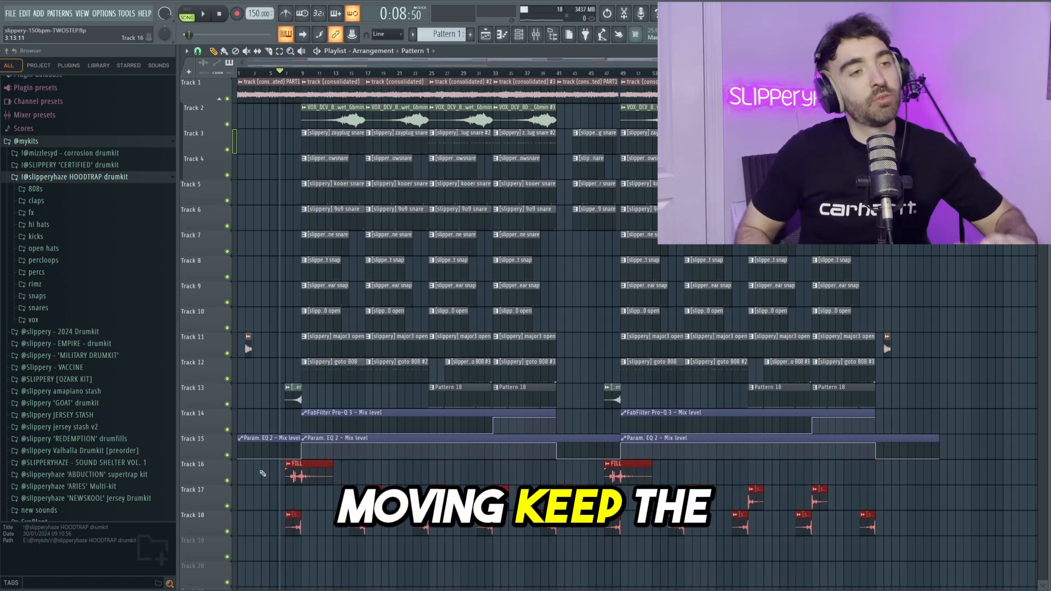